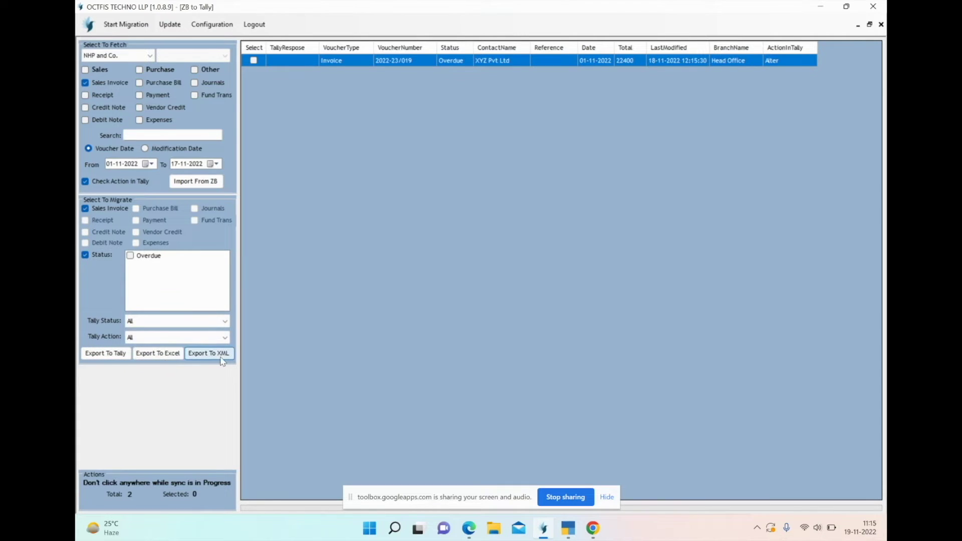
# Step: Switch to Zoho Inventory and open the XYZ Pvt Ltd invoice from the sales invoices list
pyautogui.hotkey('alt', 'Tab')
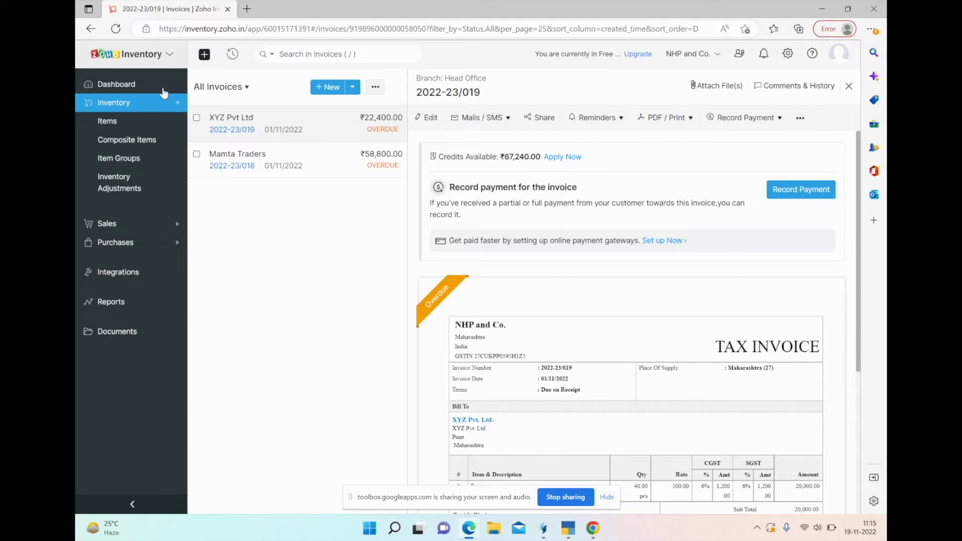
pyautogui.click(158, 224)
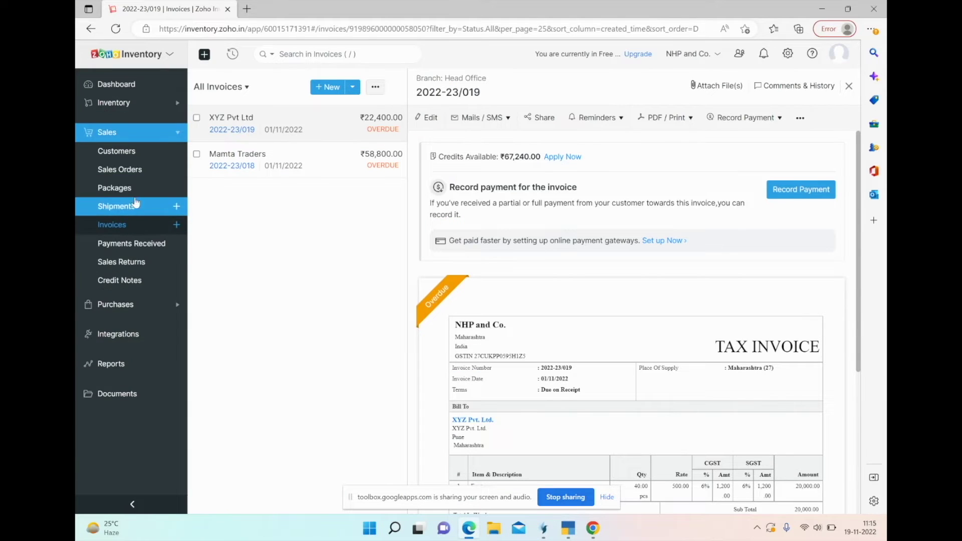
pyautogui.click(143, 226)
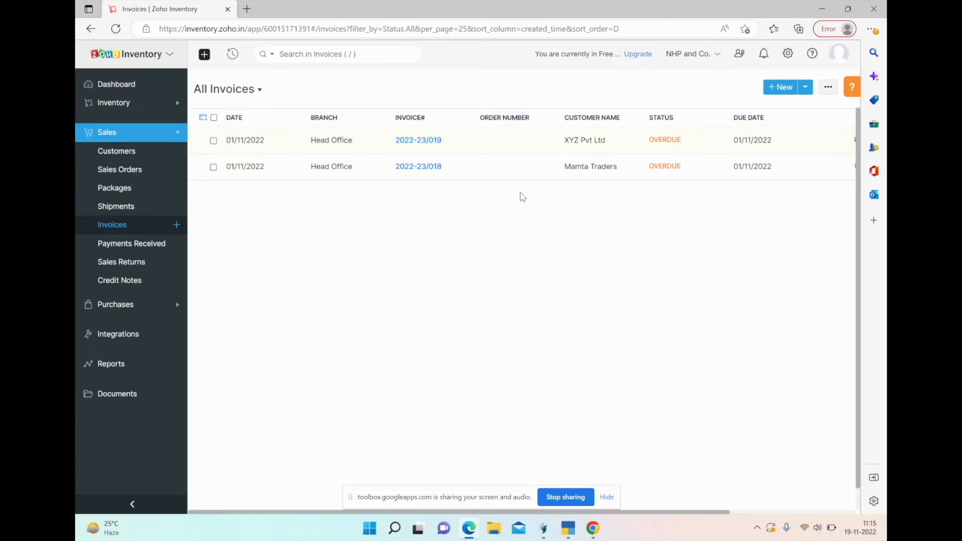
pyautogui.click(594, 151)
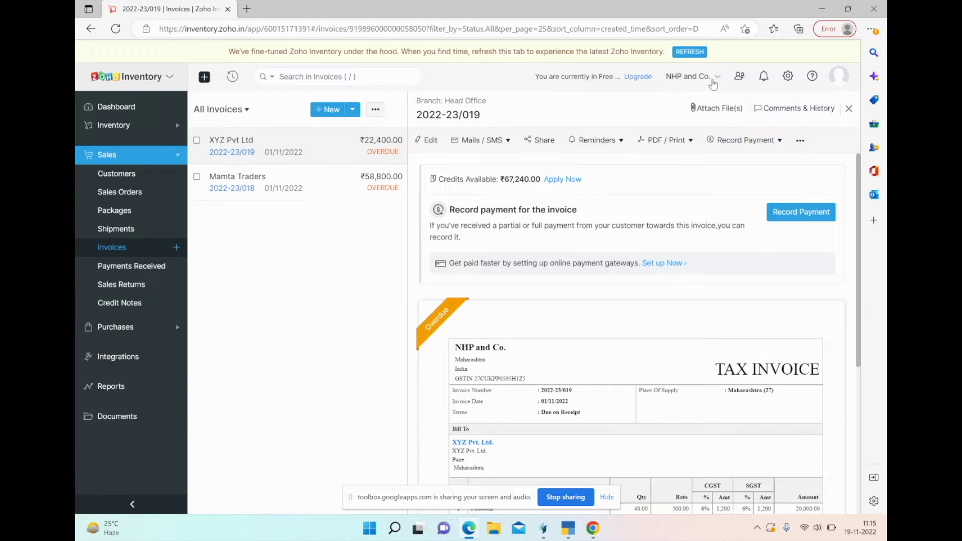
# Step: Switch to the OCTFIS ZB to Tally tool and check the organisation choices for fetching
pyautogui.hotkey('alt', 'Tab')
pyautogui.click(149, 56)
pyautogui.click(147, 56)
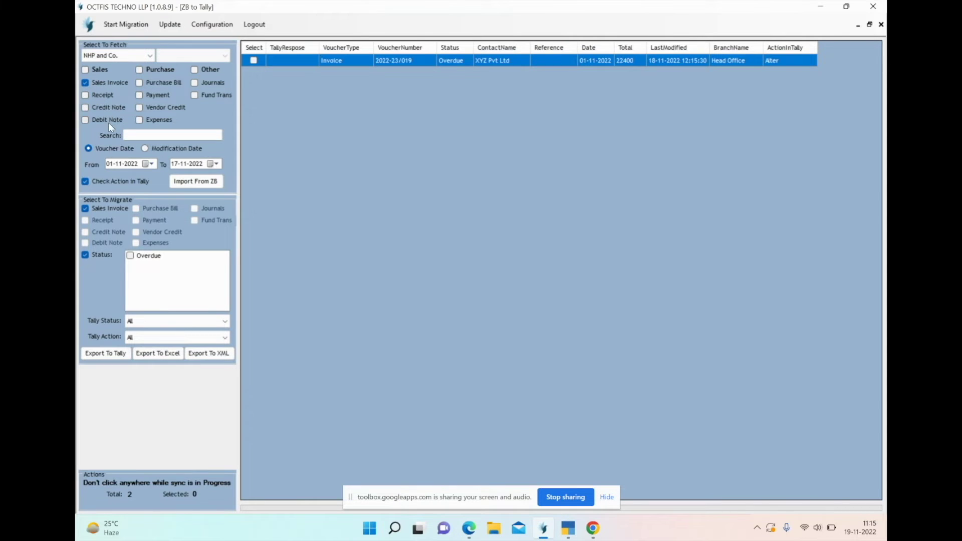
# Step: View the received payments and credit notes in Zoho Inventory and compare them with the OCTFIS tool's sales voucher types
pyautogui.hotkey('alt', 'Tab')
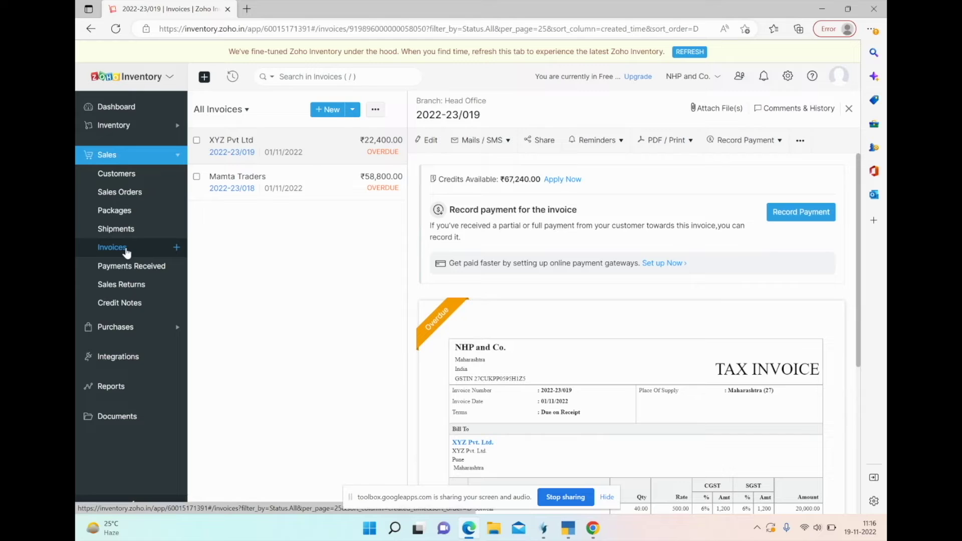
pyautogui.click(136, 269)
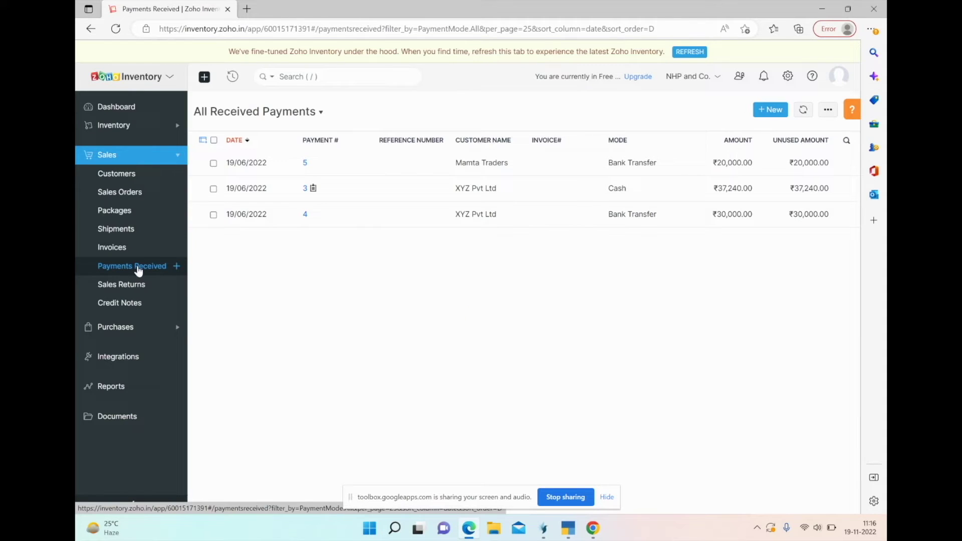
pyautogui.click(147, 304)
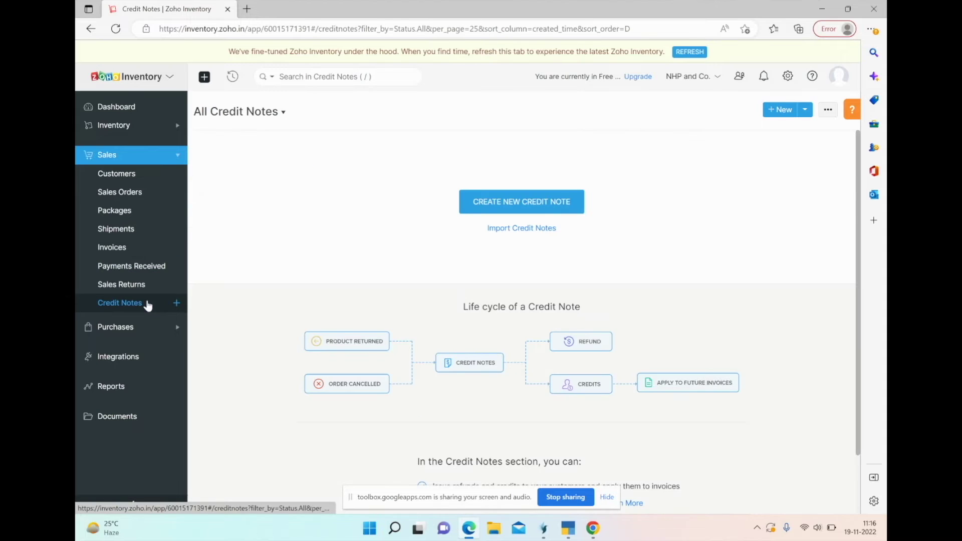
pyautogui.hotkey('alt', 'Tab')
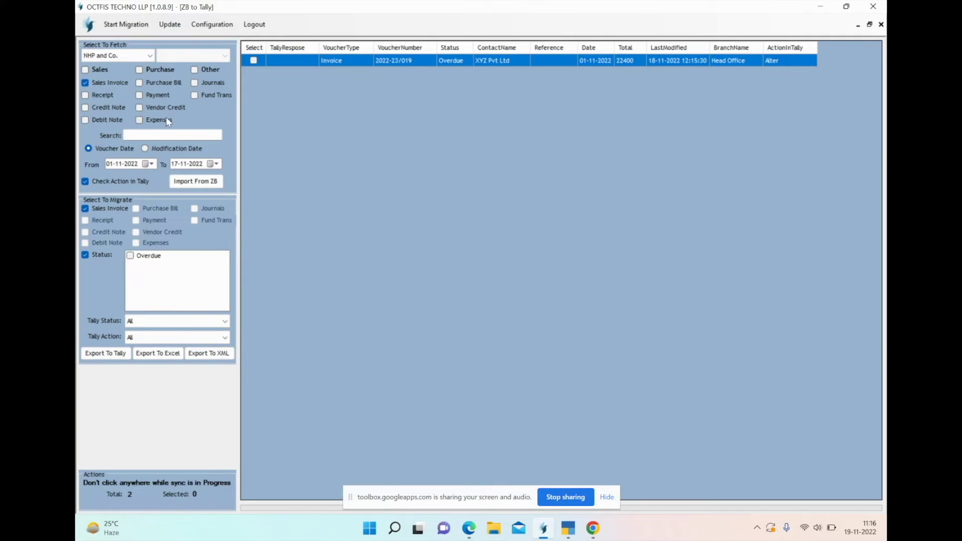
# Step: Compare Zoho Inventory's purchase modules with the OCTFIS tool's purchase and other voucher types, and examine which transactions Fund Trans covers
pyautogui.hotkey('alt', 'Tab')
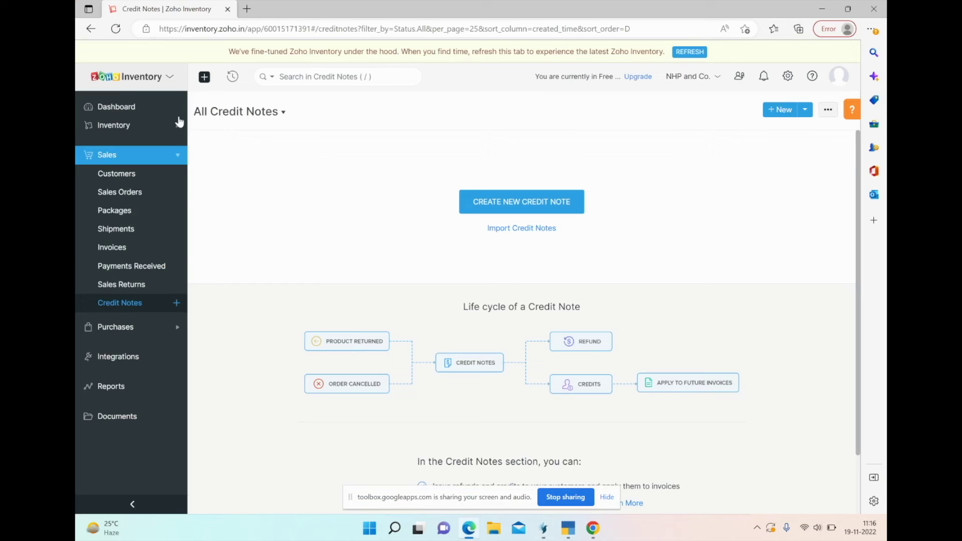
pyautogui.click(170, 335)
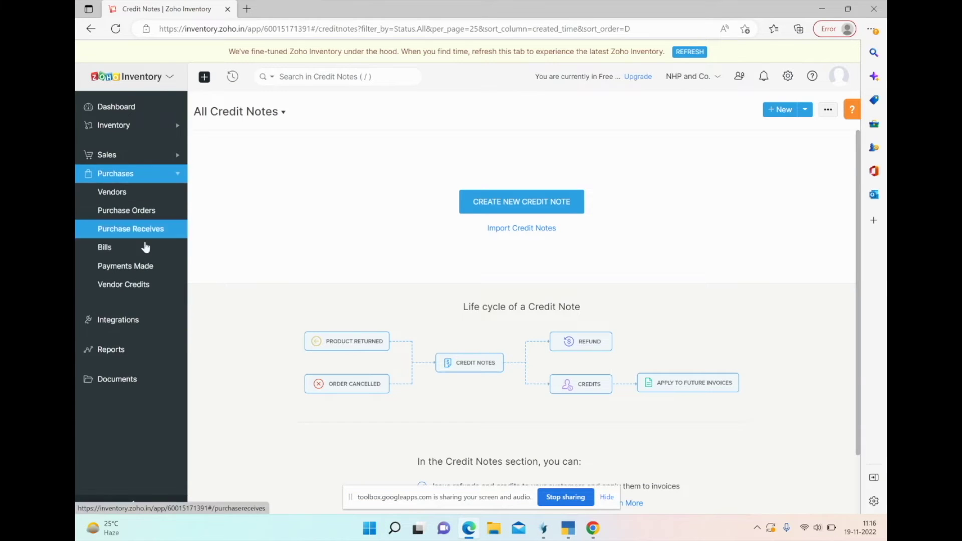
pyautogui.hotkey('alt', 'Tab')
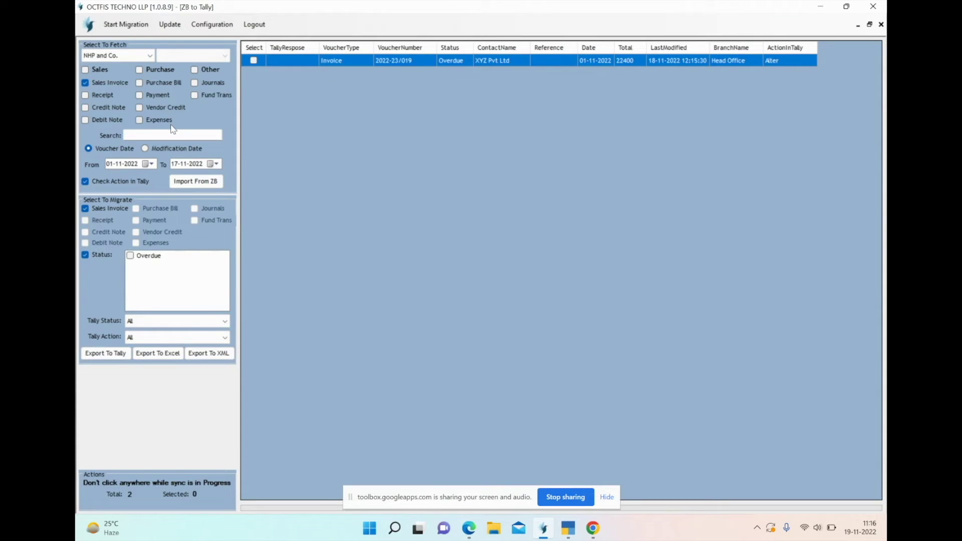
pyautogui.hotkey('alt', 'Tab')
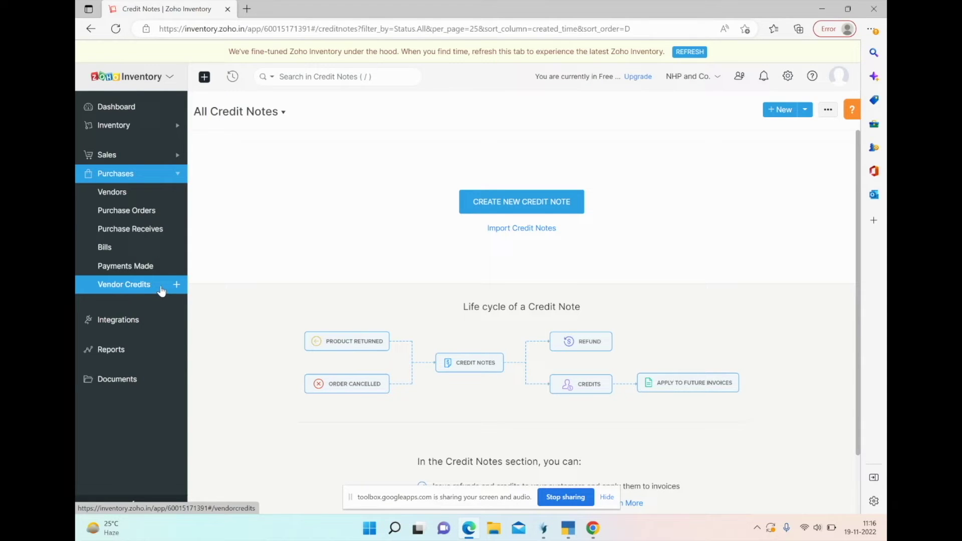
pyautogui.hotkey('alt', 'Tab')
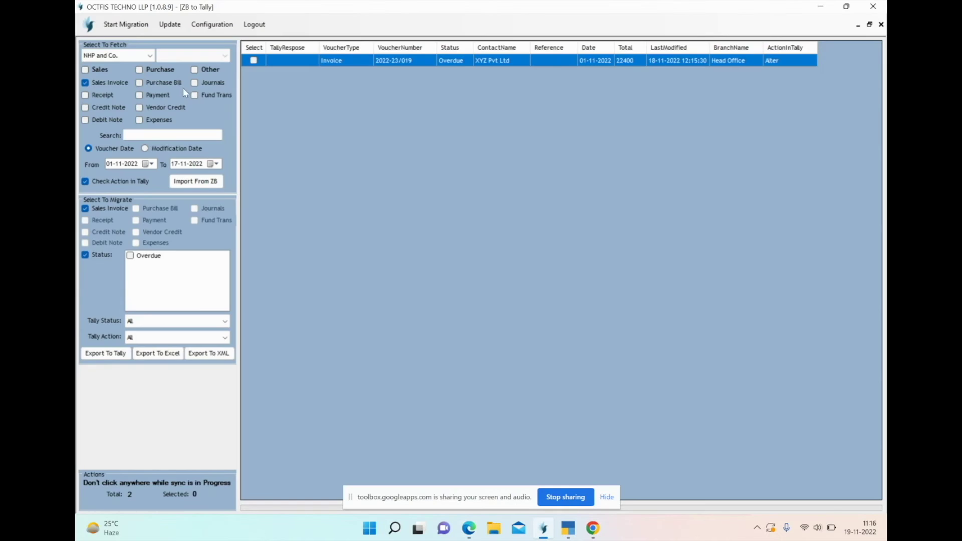
pyautogui.hotkey('alt', 'Tab')
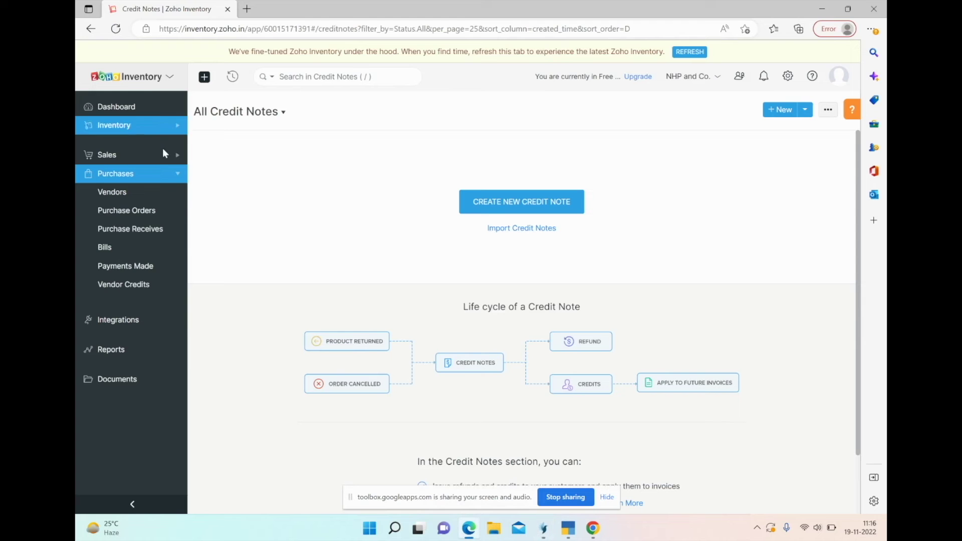
pyautogui.hotkey('alt', 'Tab')
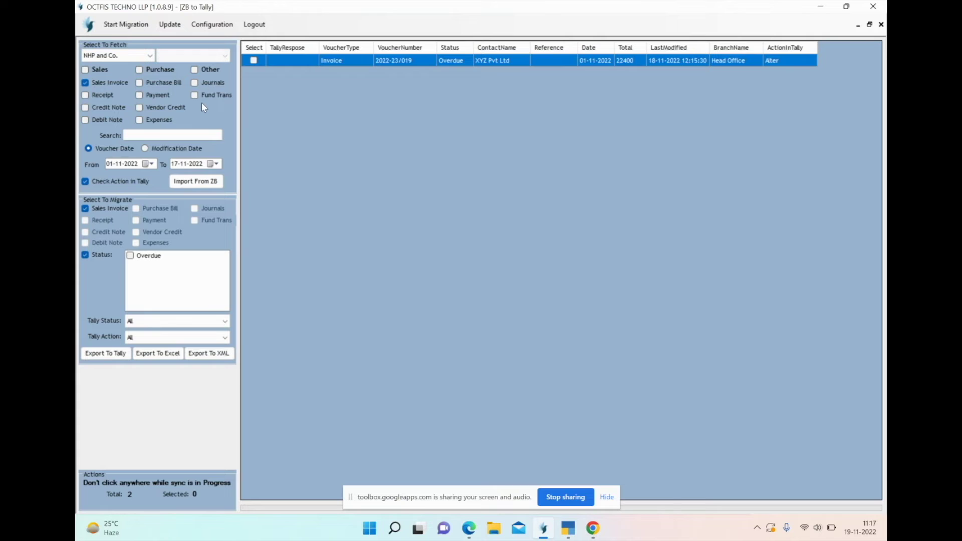
pyautogui.hotkey('alt', 'Tab')
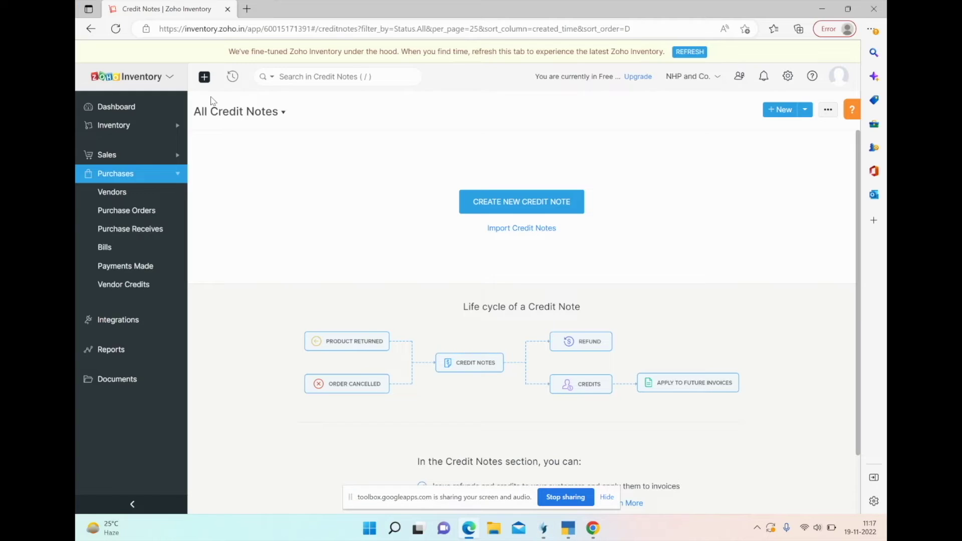
pyautogui.hotkey('alt', 'Tab')
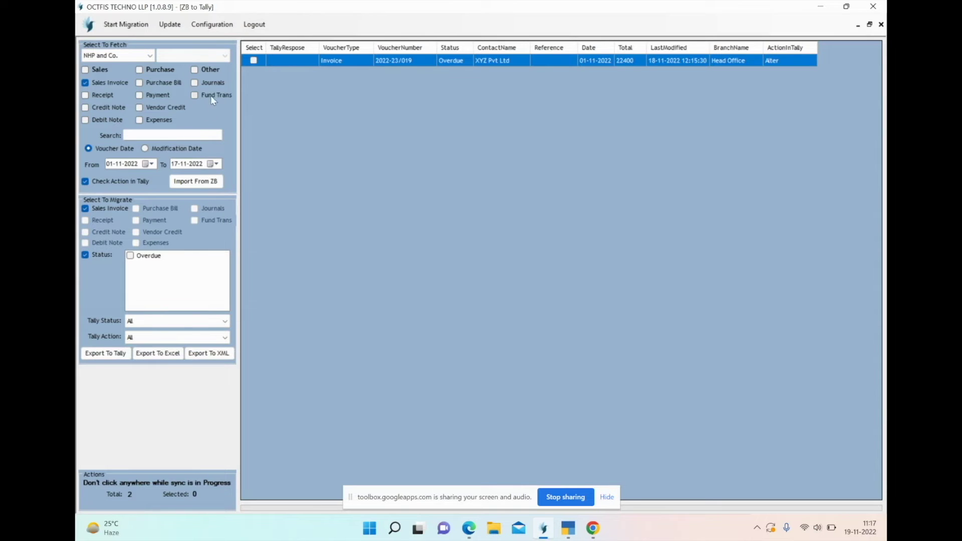
pyautogui.moveTo(214, 97)
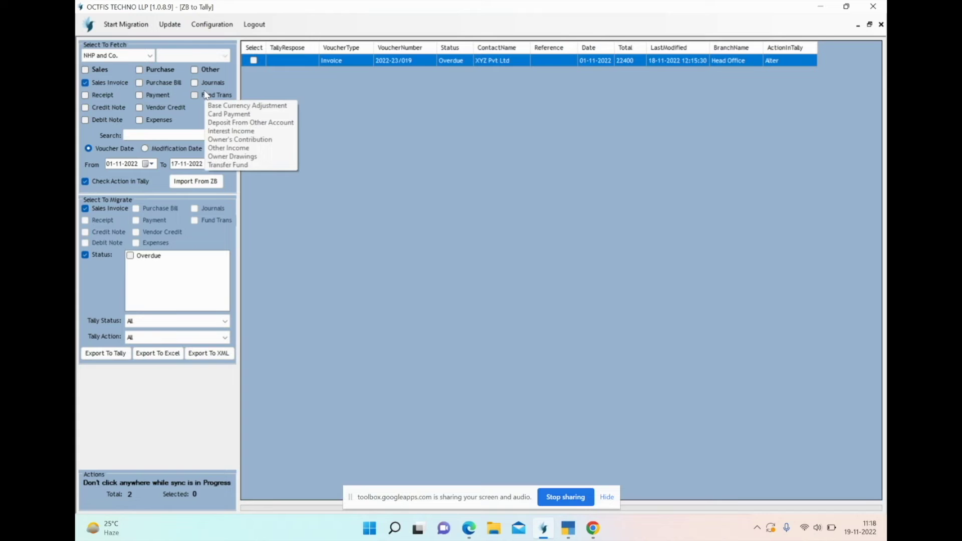
# Step: Switch to Zoho Inventory and start a new sales invoice with XYZ Pvt Ltd as the customer
pyautogui.hotkey('alt', 'Tab')
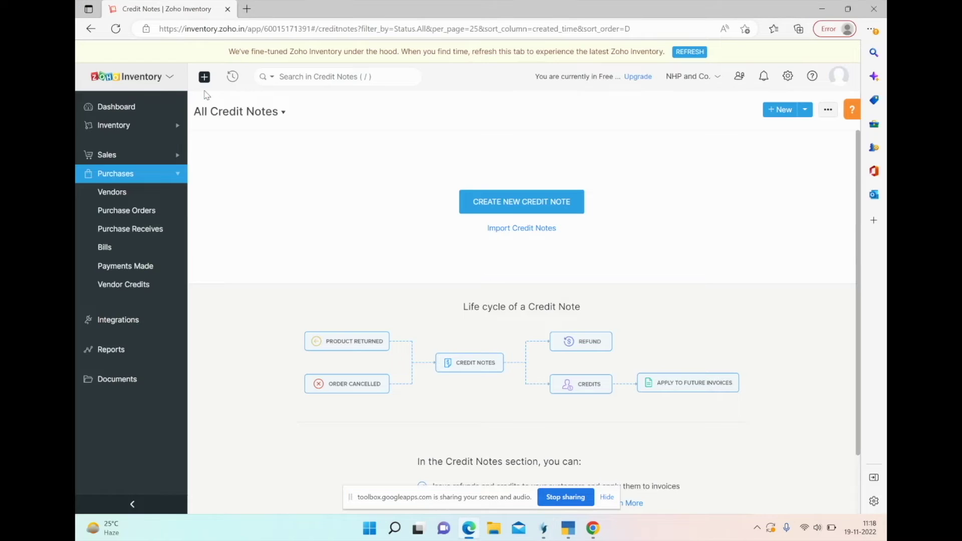
pyautogui.click(132, 154)
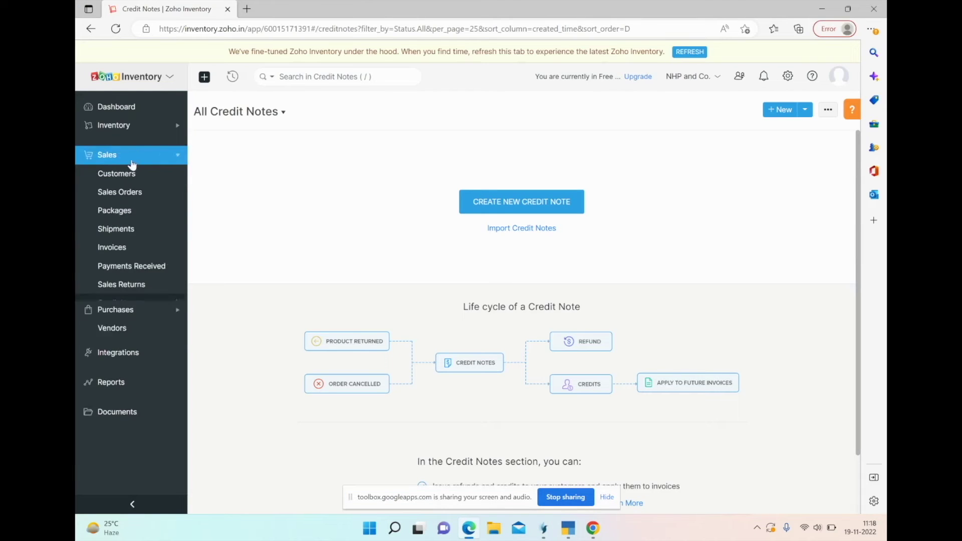
pyautogui.click(150, 248)
pyautogui.click(177, 247)
pyautogui.click(408, 158)
pyautogui.press('Down')
pyautogui.press('Down')
pyautogui.press('Down')
pyautogui.press('Down')
pyautogui.press('Down')
pyautogui.press('Up')
pyautogui.press('Down')
pyautogui.press('Return')
# Step: Set the new invoice's date to 01/11/2022
pyautogui.scroll(-3, 425, 228)
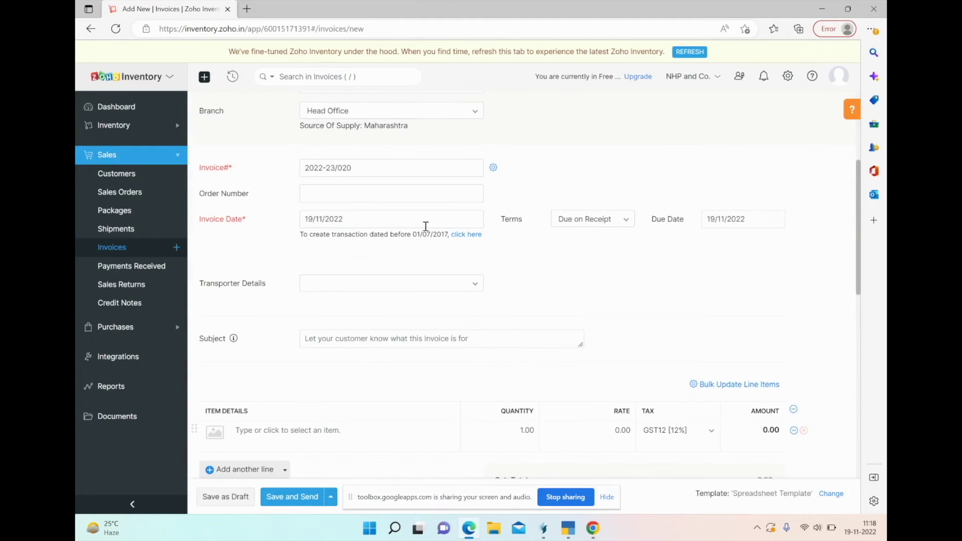
pyautogui.click(398, 219)
pyautogui.click(335, 98)
# Step: Add the Footwear item as the first line of the invoice
pyautogui.scroll(-2, 376, 284)
pyautogui.click(354, 353)
pyautogui.write('grea')
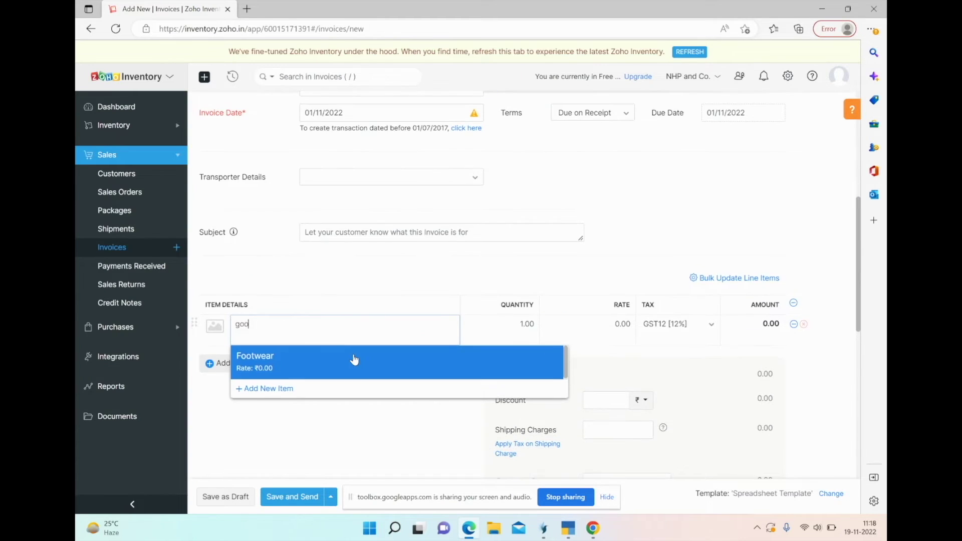
pyautogui.press('BackSpace')
pyautogui.press('BackSpace')
pyautogui.press('BackSpace')
pyautogui.press('BackSpace')
pyautogui.click(355, 359)
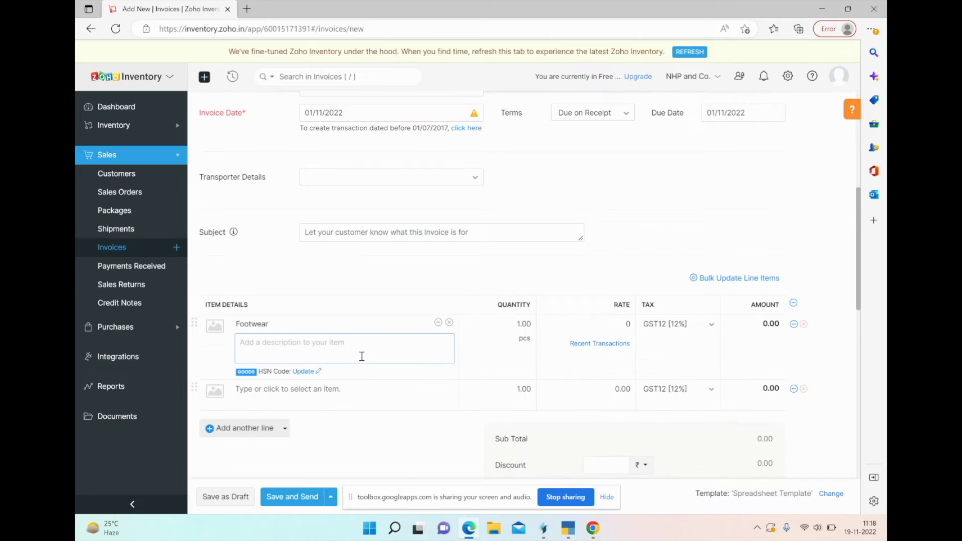
# Step: Set the Footwear line to a quantity of 50 and a rate of 400, and save the invoice as a draft
pyautogui.hotkey('shift', 'Tab')
pyautogui.write('50')
pyautogui.press('Tab')
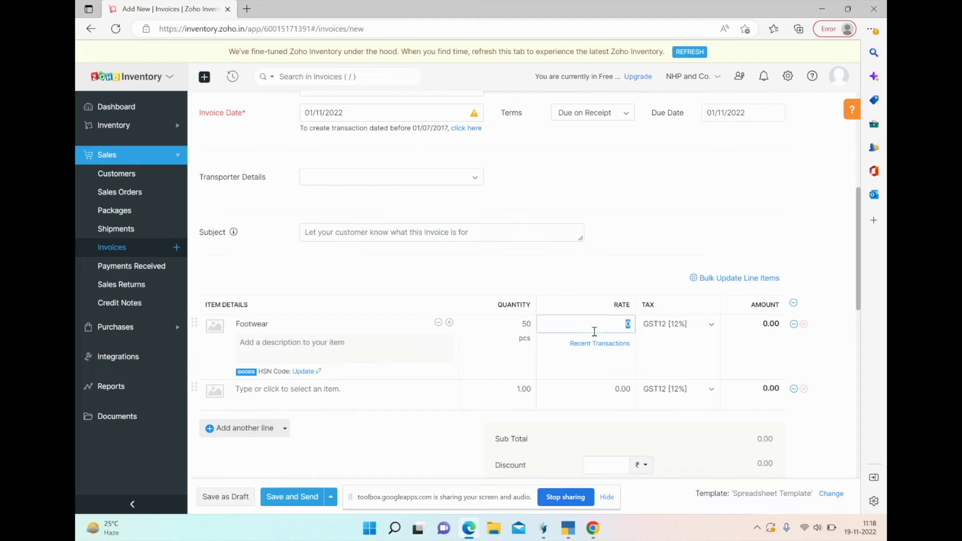
pyautogui.write('400')
pyautogui.press('Tab')
pyautogui.click(726, 221)
pyautogui.scroll(-3, 727, 221)
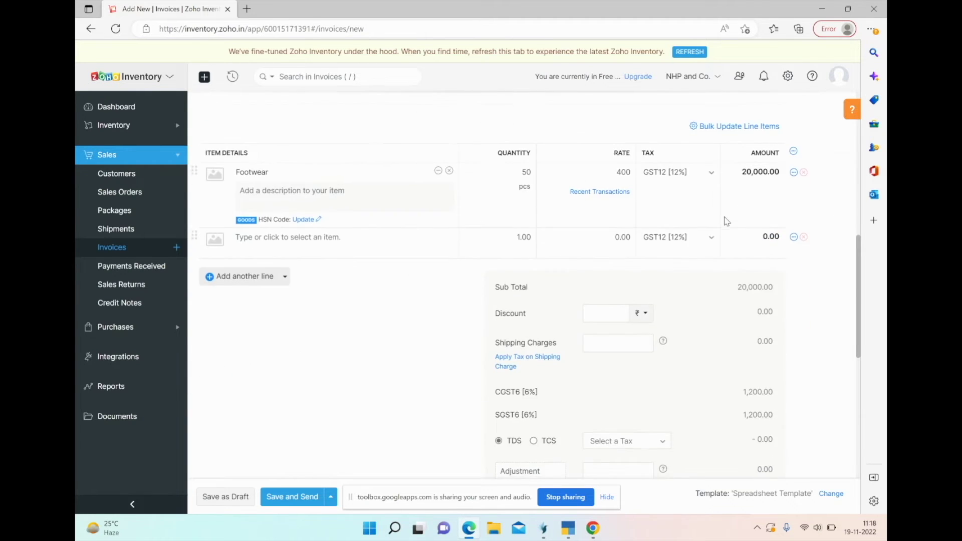
pyautogui.scroll(-3, 477, 434)
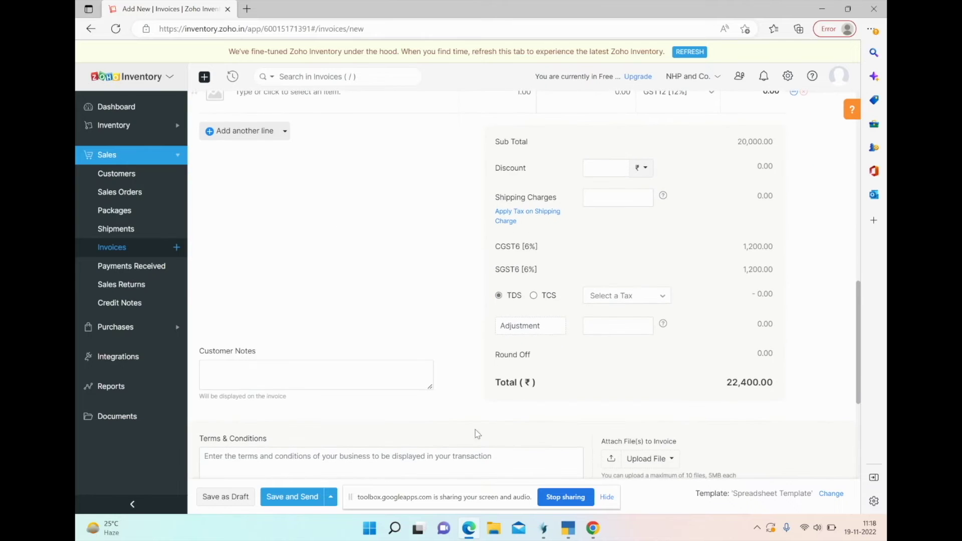
pyautogui.click(244, 499)
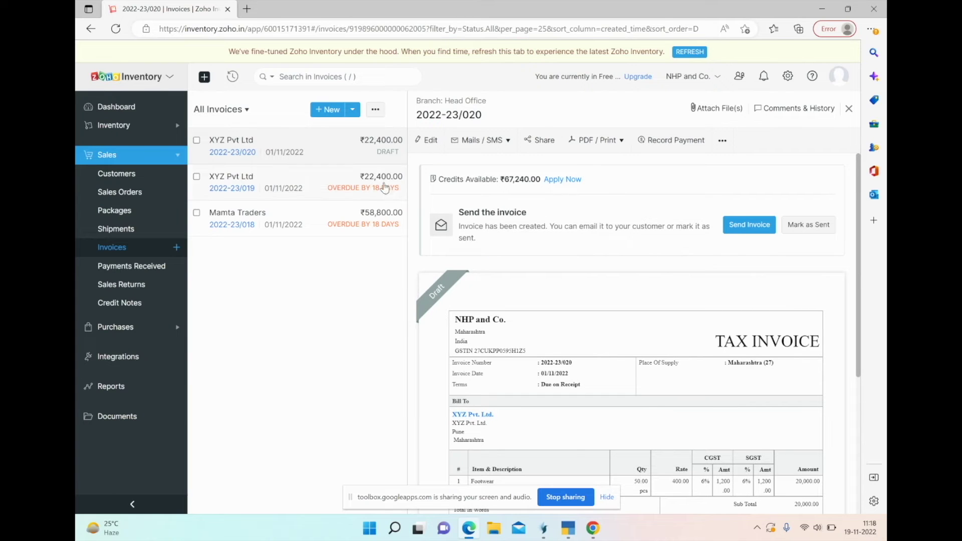
pyautogui.hotkey('alt', 'Tab')
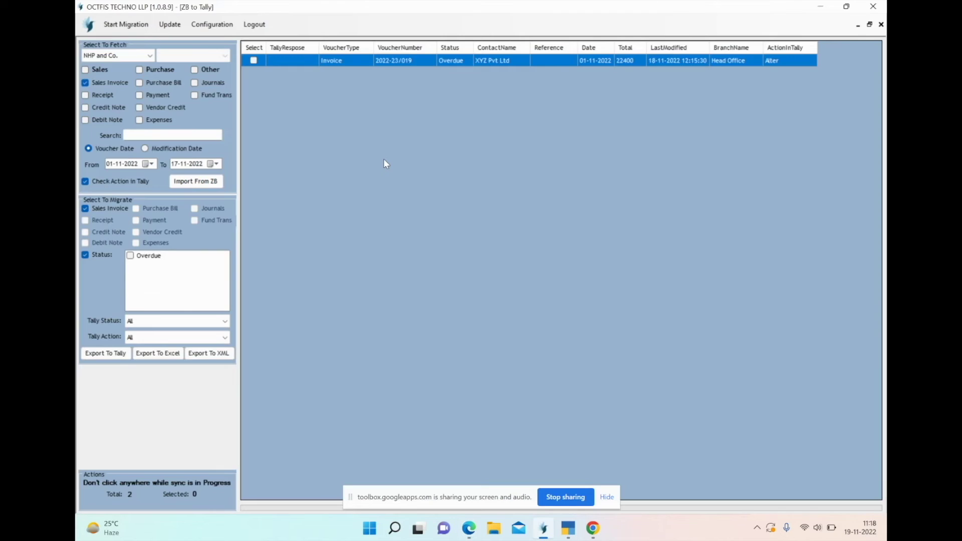
pyautogui.hotkey('alt', 'Tab')
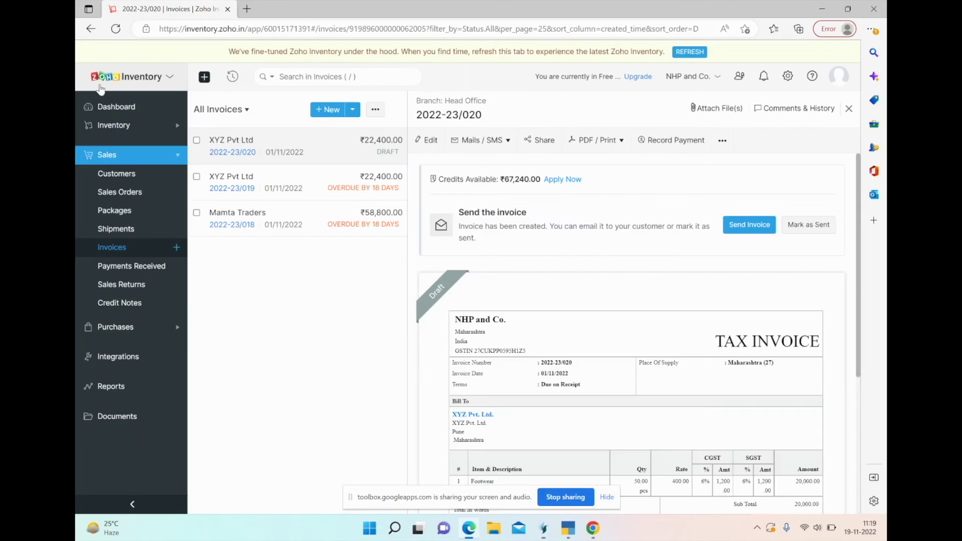
pyautogui.hotkey('alt', 'Tab')
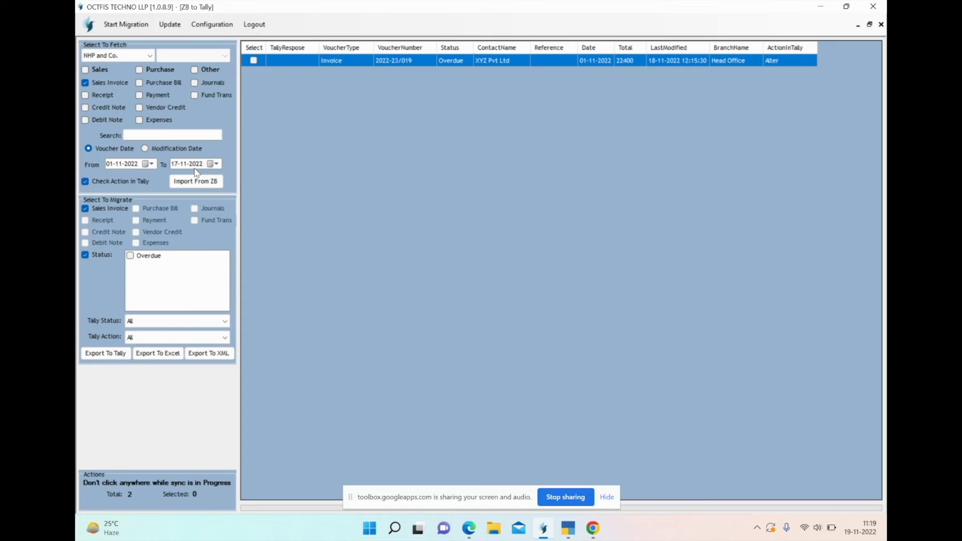
pyautogui.press('alt')
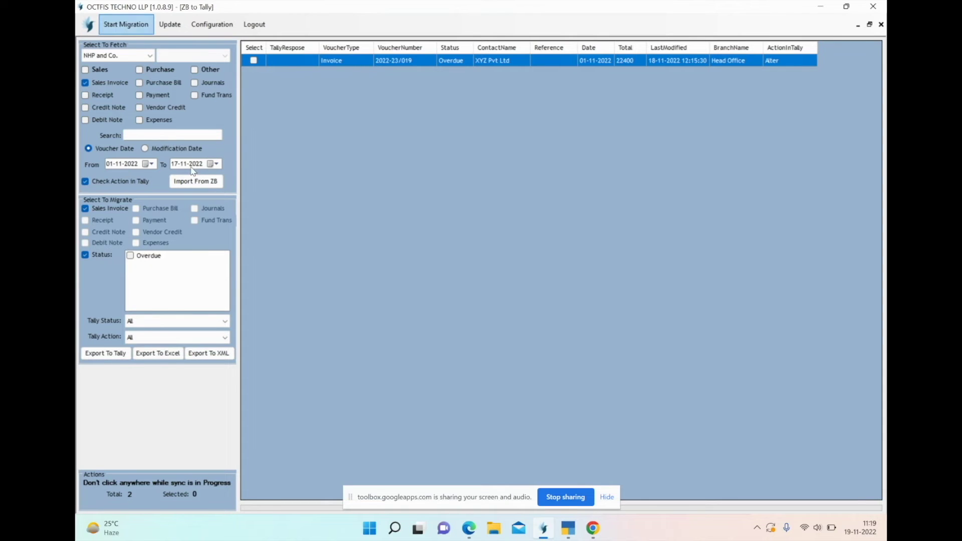
pyautogui.hotkey('alt', 'Tab')
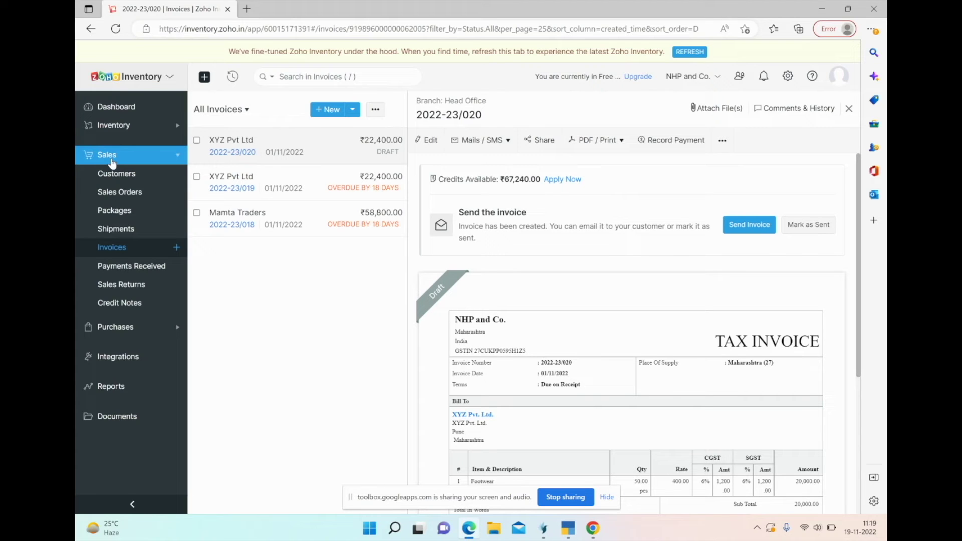
# Step: Switch to the OCTFIS tool and import the sales invoices with voucher dates 01-11-2022 to 17-11-2022, checking their action in Tally
pyautogui.hotkey('alt', 'Tab')
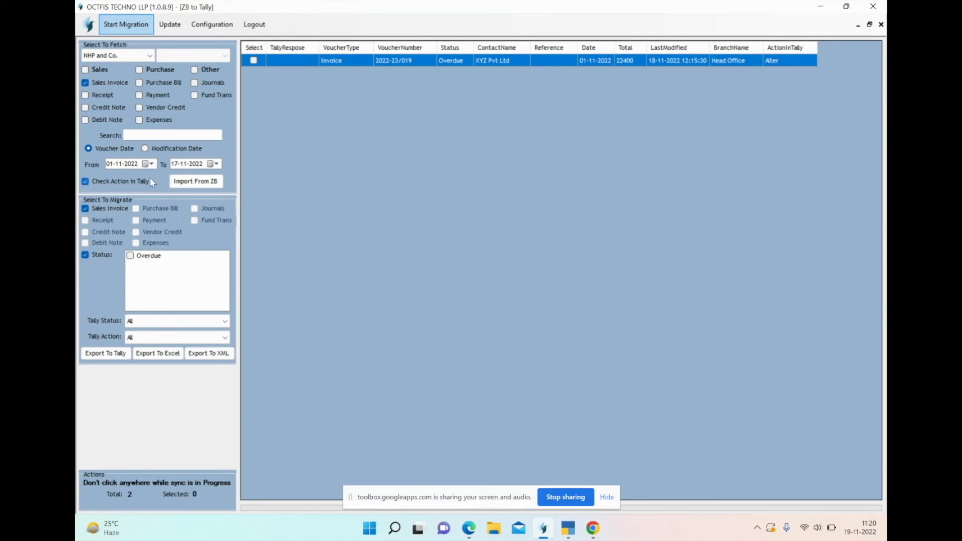
pyautogui.click(197, 182)
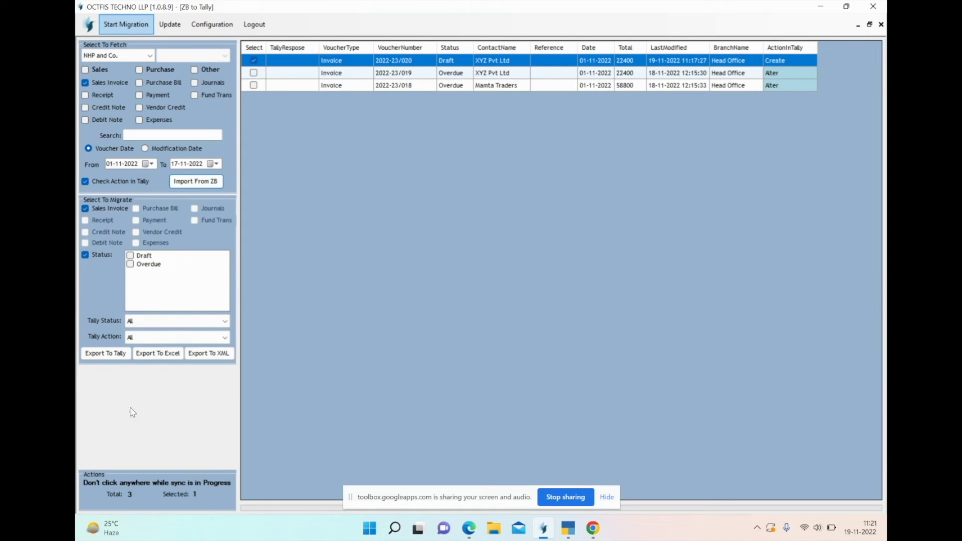
# Step: Export the selected draft XYZ Pvt Ltd invoice to Tally, and switch to TallyPrime to open the Sales Register
pyautogui.click(106, 354)
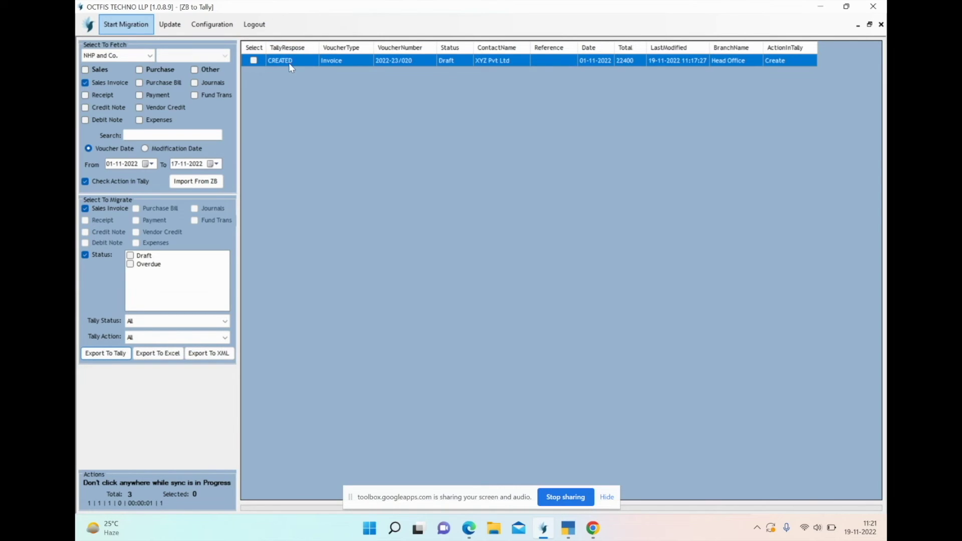
pyautogui.hotkey('alt', 'Tab')
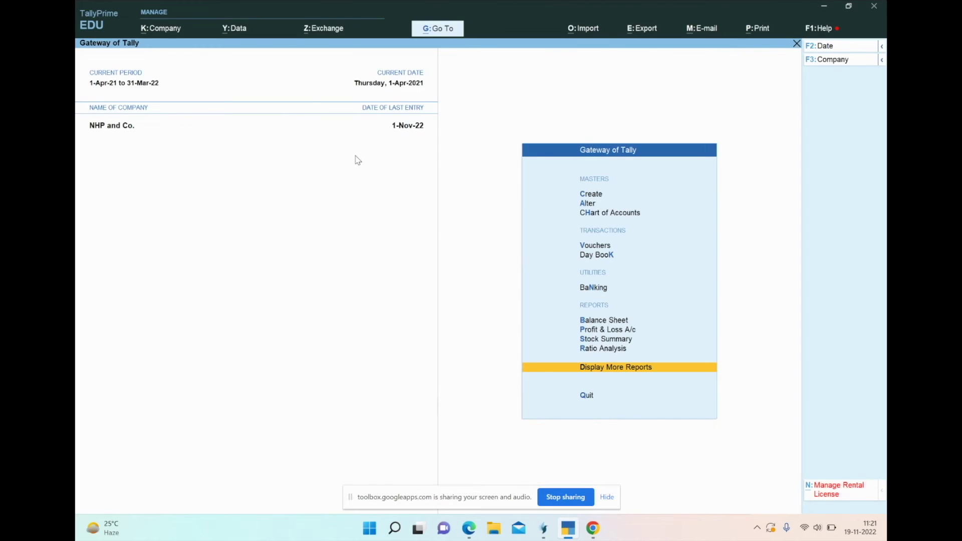
pyautogui.press('Return')
pyautogui.press('a')
pyautogui.press('s')
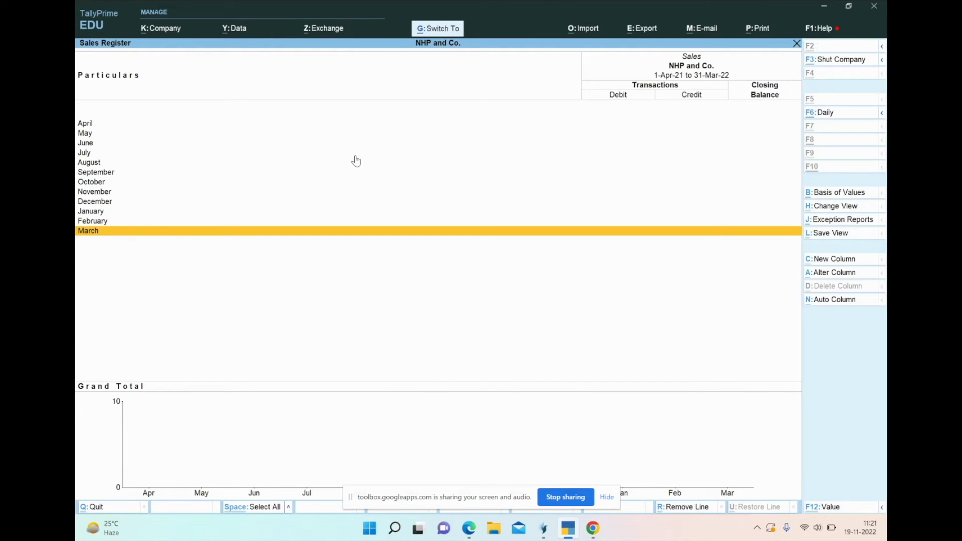
# Step: Examine the 1-Nov-22 sales vouchers in the Voucher Register, and open the Mamta Traders voucher to inspect its details
pyautogui.press('Return')
pyautogui.press('Up')
pyautogui.press('Up')
pyautogui.press('Down')
pyautogui.press('Down')
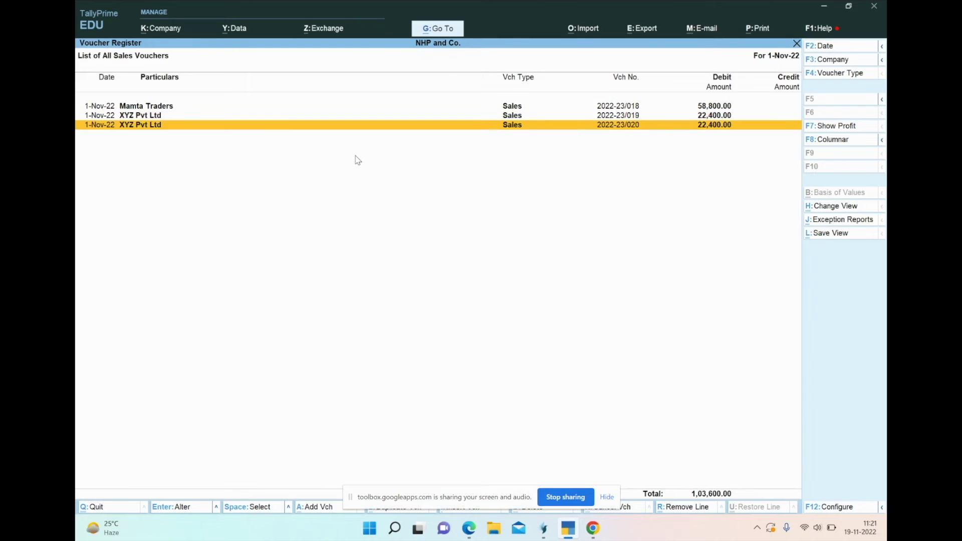
pyautogui.press('Up')
pyautogui.press('Up')
pyautogui.press('Down')
pyautogui.press('Down')
pyautogui.press('Up')
pyautogui.press('Up')
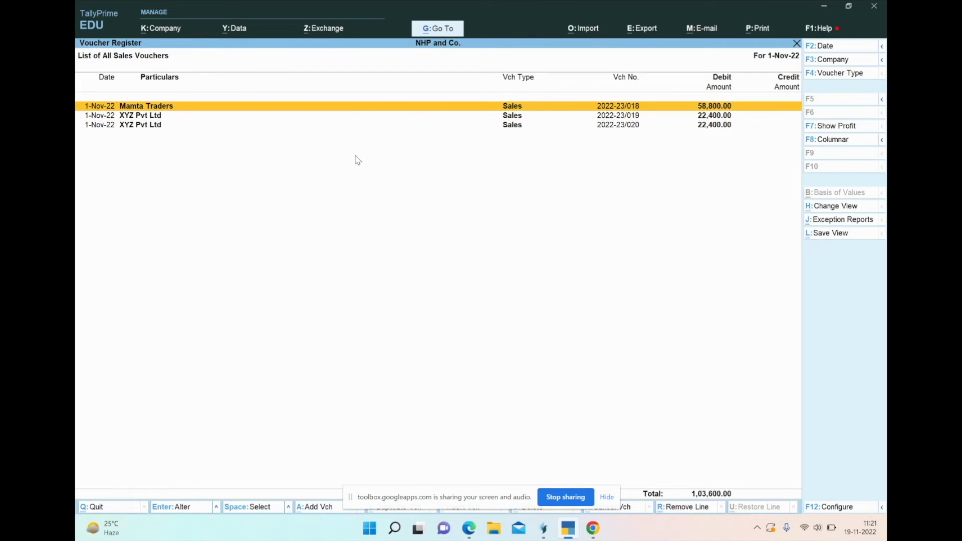
pyautogui.press('Return')
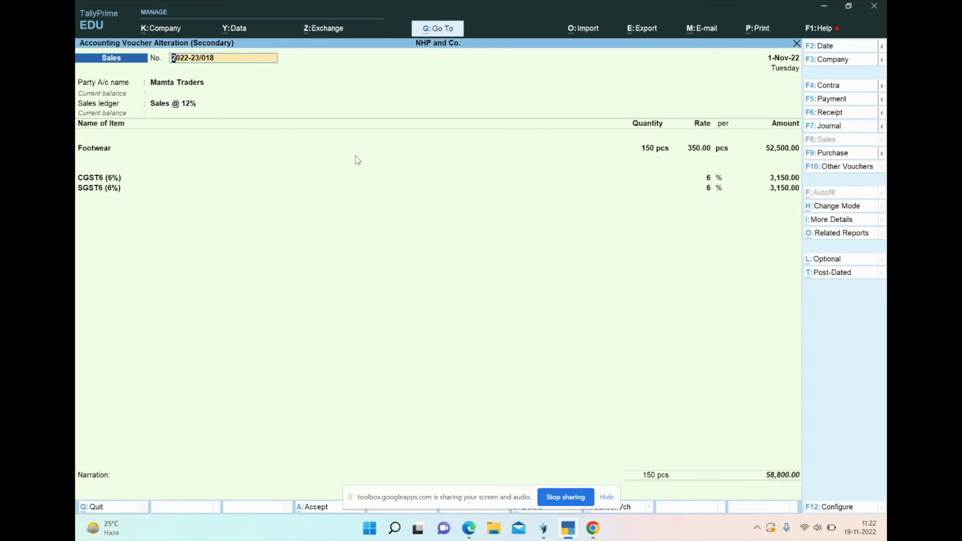
# Step: Switch back to the OCTFIS tool and select the invoices to migrate by Draft status, and by Overdue status instead
pyautogui.hotkey('alt', 'Tab')
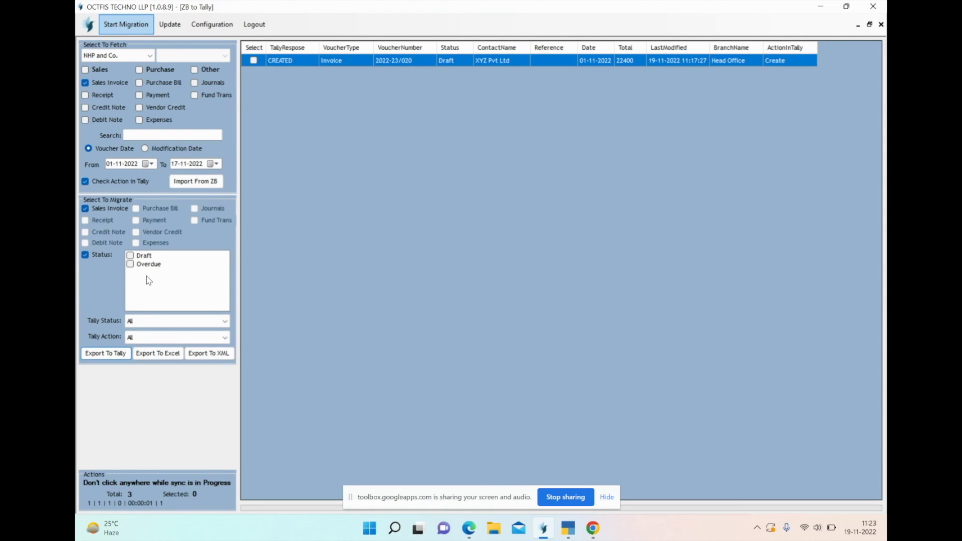
pyautogui.click(131, 256)
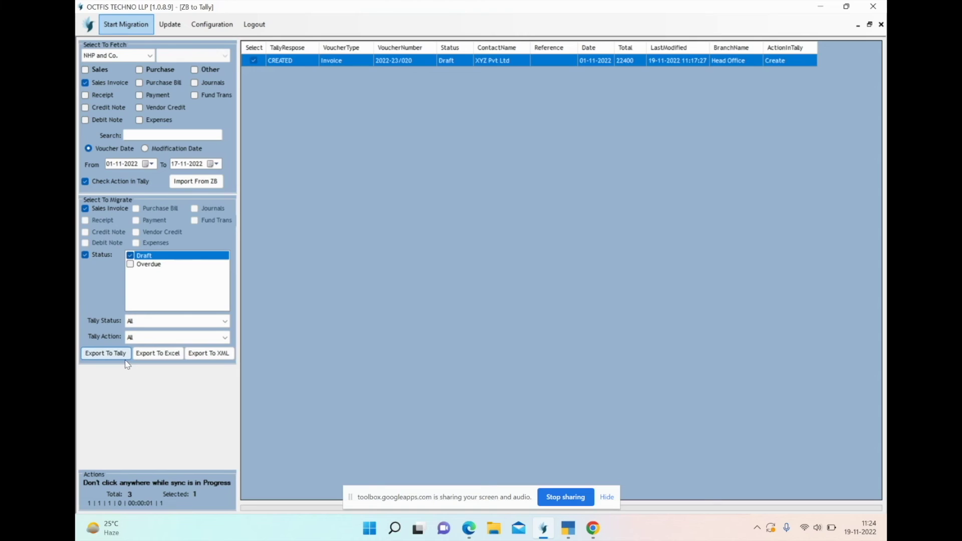
pyautogui.click(130, 265)
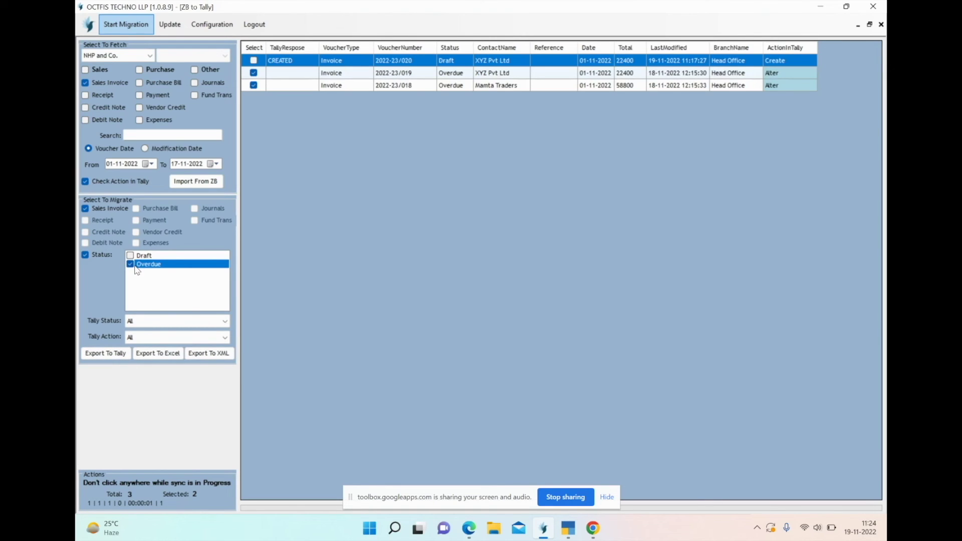